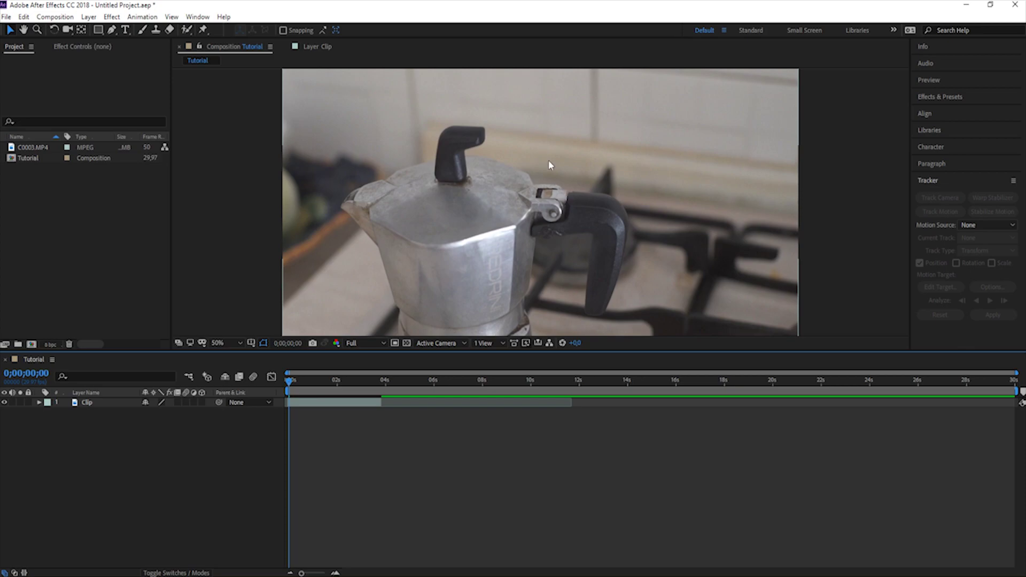
Step: Add a null object named Nullo, trim it to end around 4 seconds, and select Clip
mouse_move(291, 385)
mouse_down()
mouse_move(366, 378)
mouse_move(281, 360)
mouse_up()
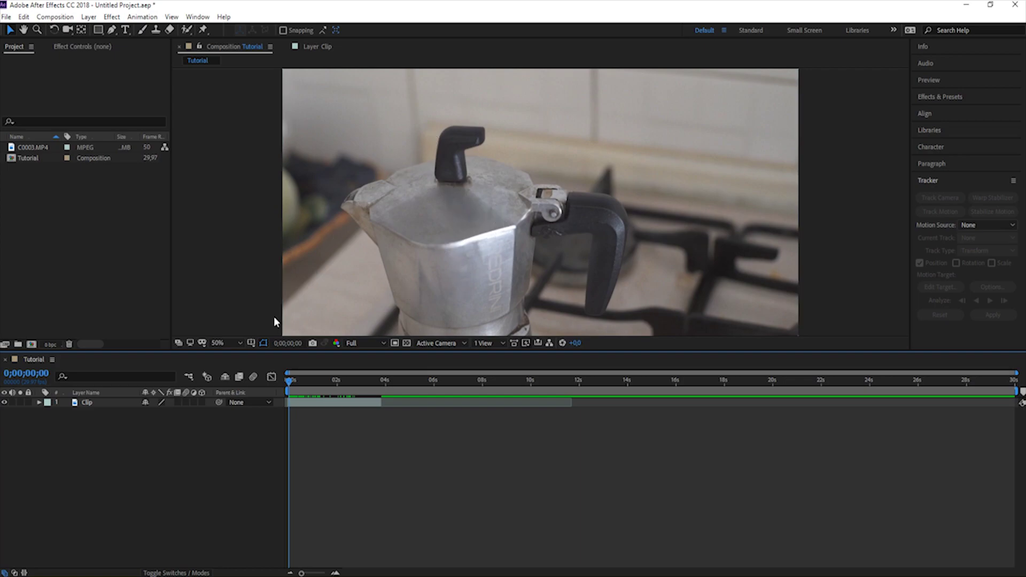
right_click(92, 428)
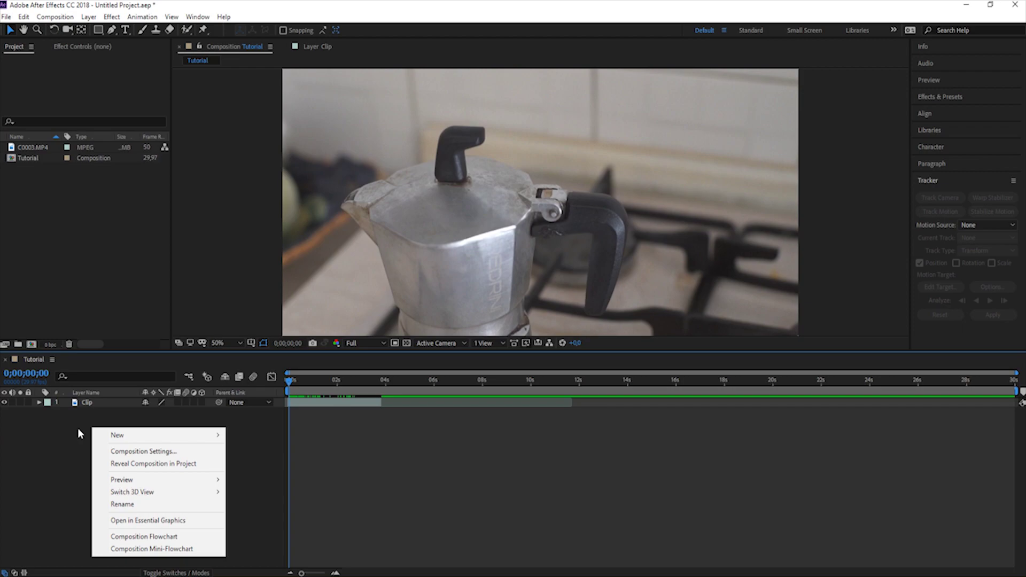
mouse_move(131, 435)
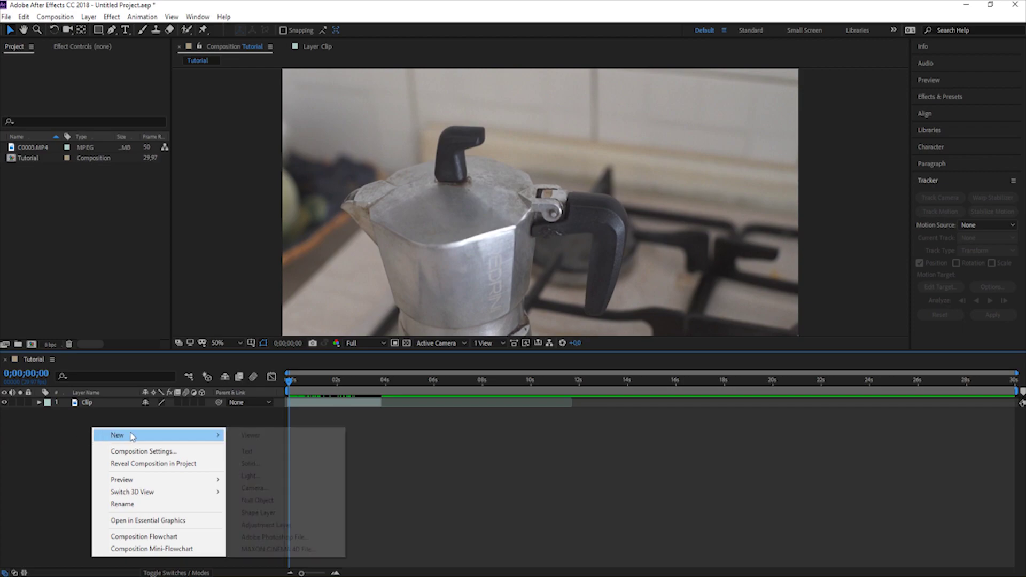
click(256, 500)
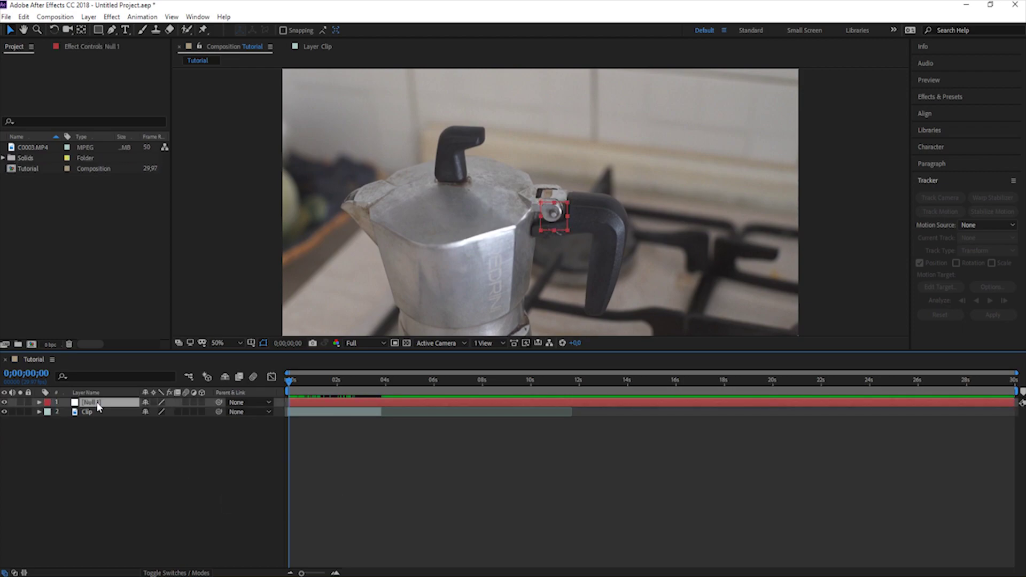
right_click(97, 407)
click(133, 394)
key(Return)
drag(1018, 402, 382, 427)
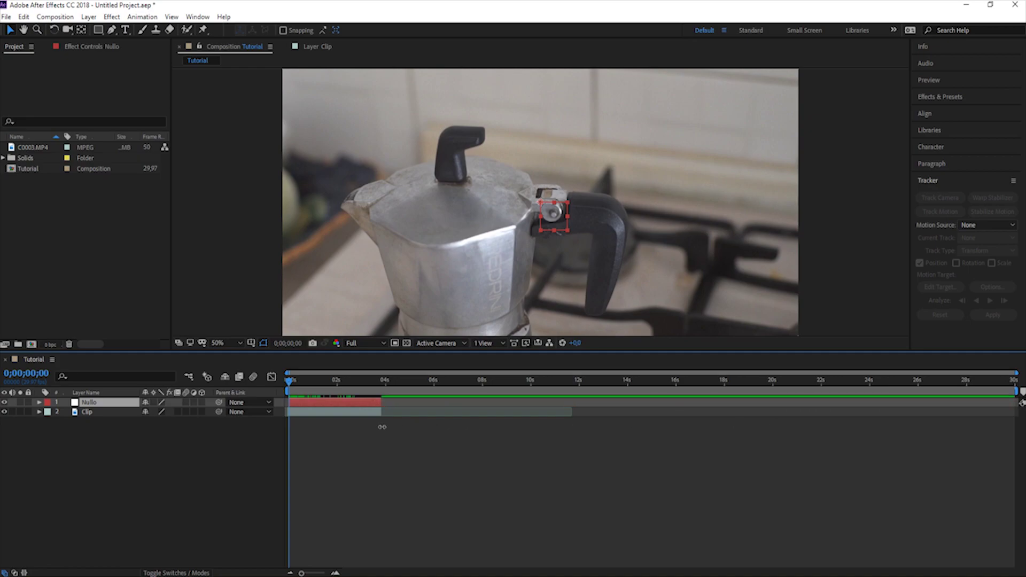
click(106, 413)
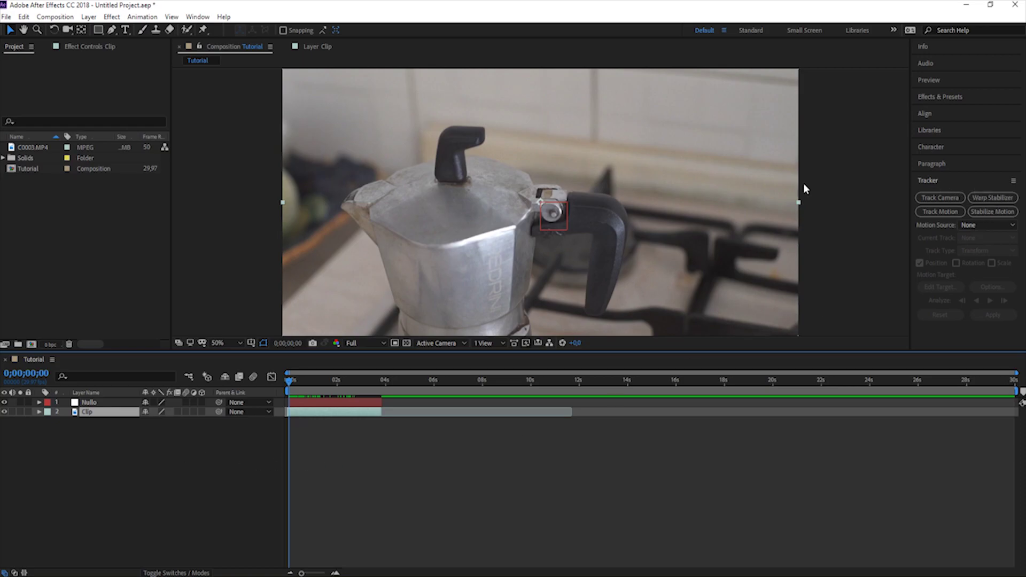
Step: Show the Tracker panel, start a motion track on Clip, and set 1. Nullo as its target
click(198, 17)
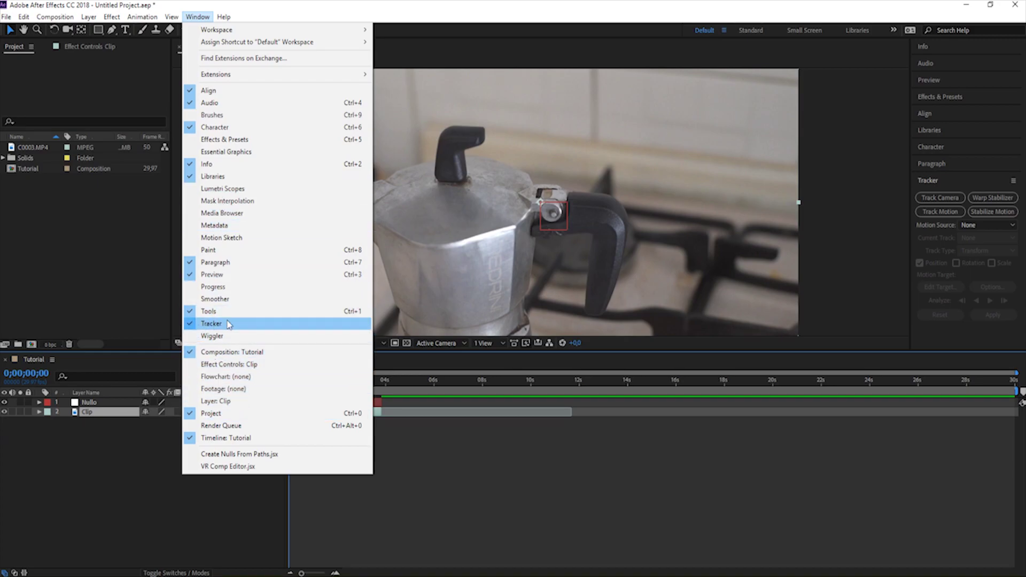
click(229, 324)
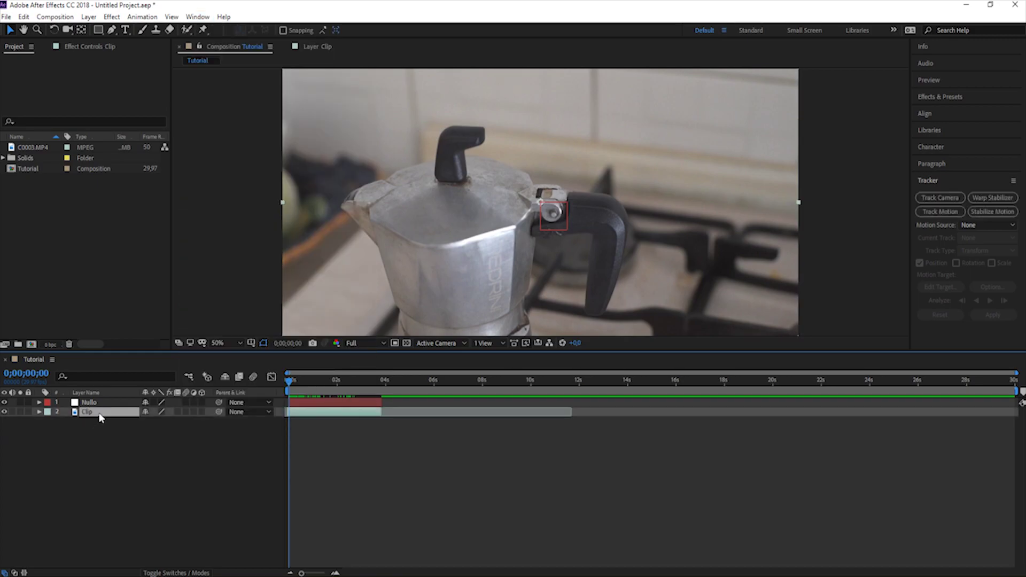
click(954, 213)
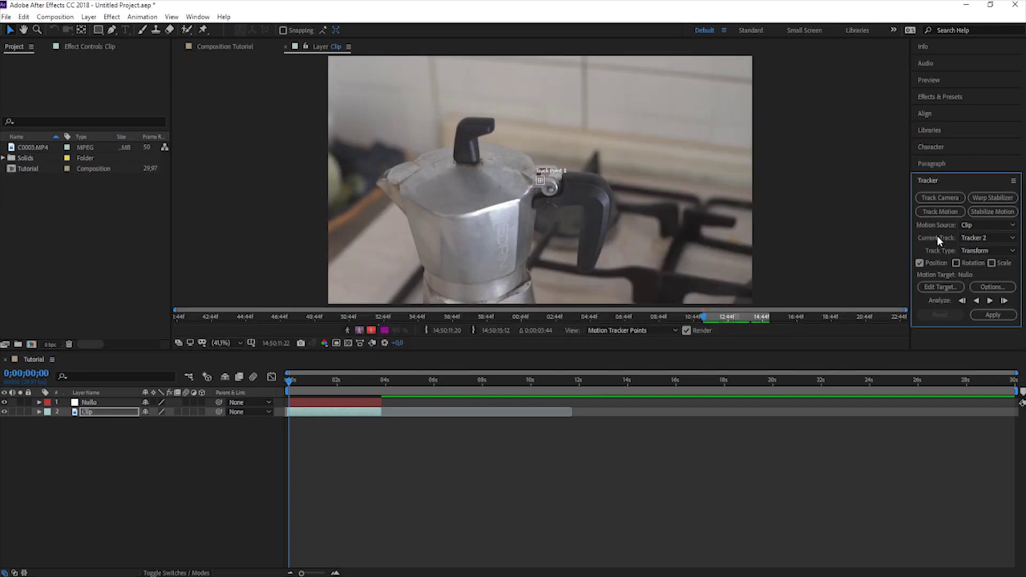
click(939, 288)
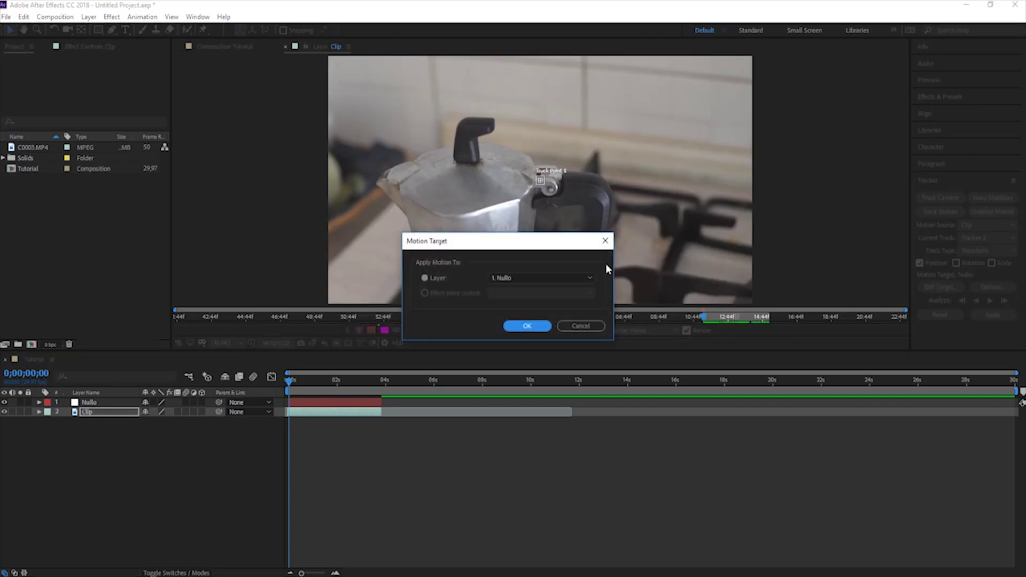
click(520, 277)
click(516, 291)
click(526, 327)
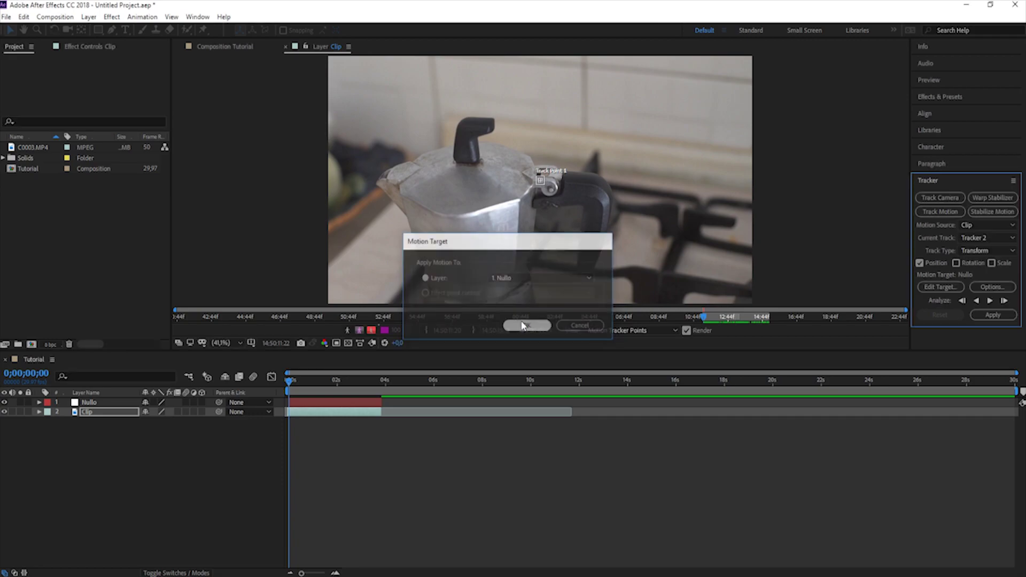
Step: Fine-tune Track Point 1 on the handle's hinge screw, then analyse forward to about 0;00;03;24
click(546, 188)
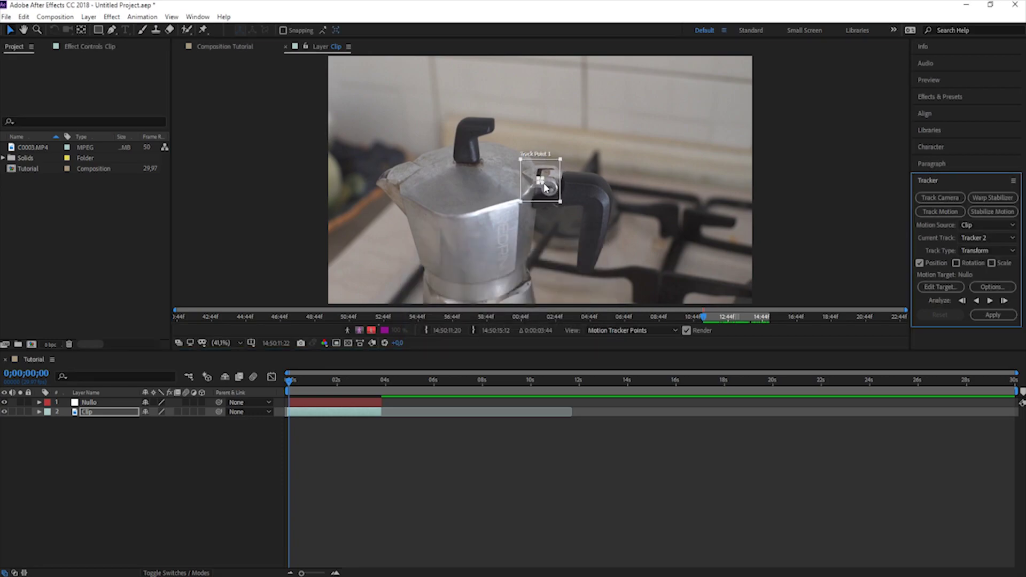
drag(547, 189, 552, 189)
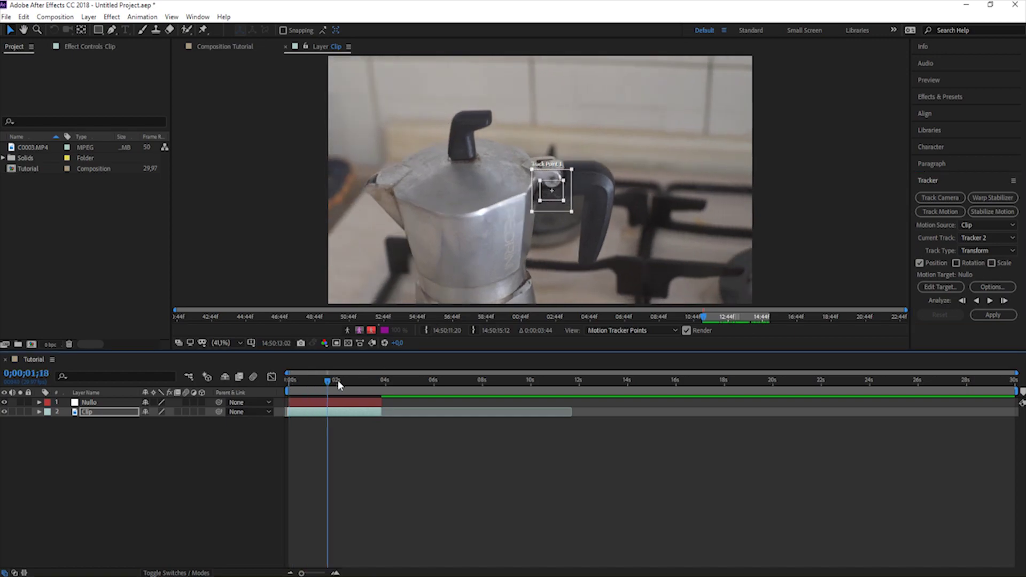
drag(291, 385, 289, 381)
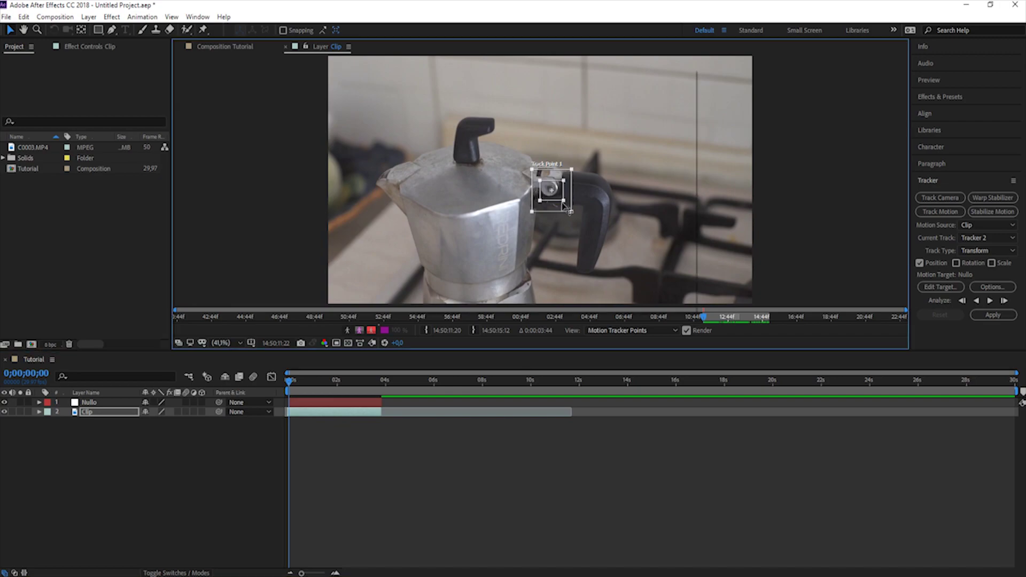
drag(561, 203, 560, 197)
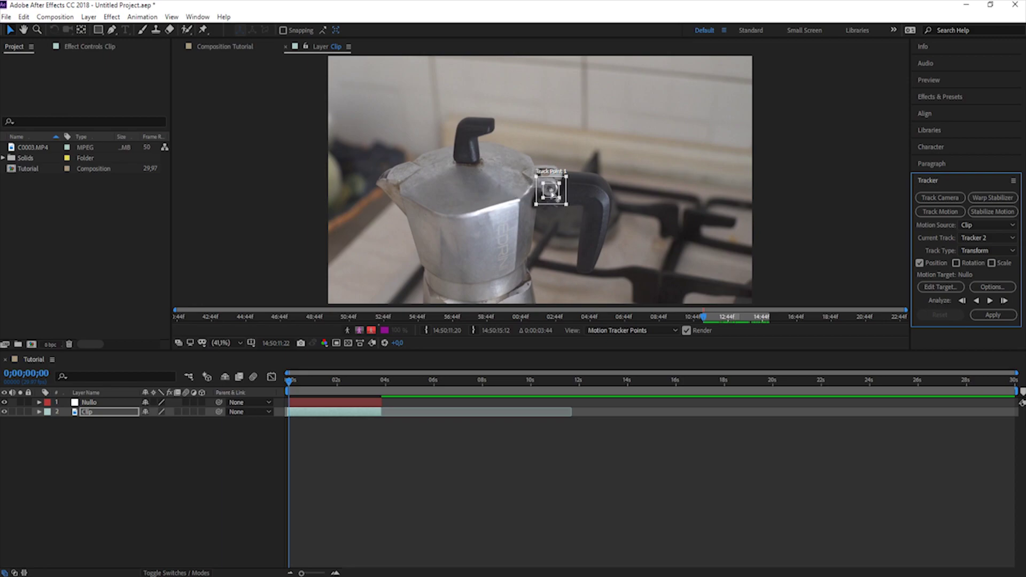
click(552, 193)
drag(289, 380, 385, 381)
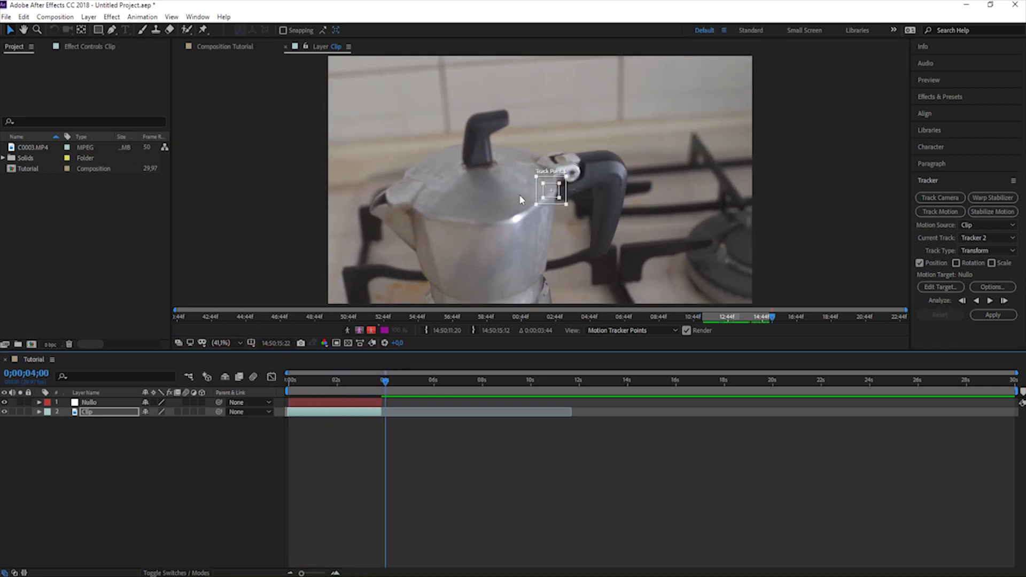
drag(568, 192, 553, 190)
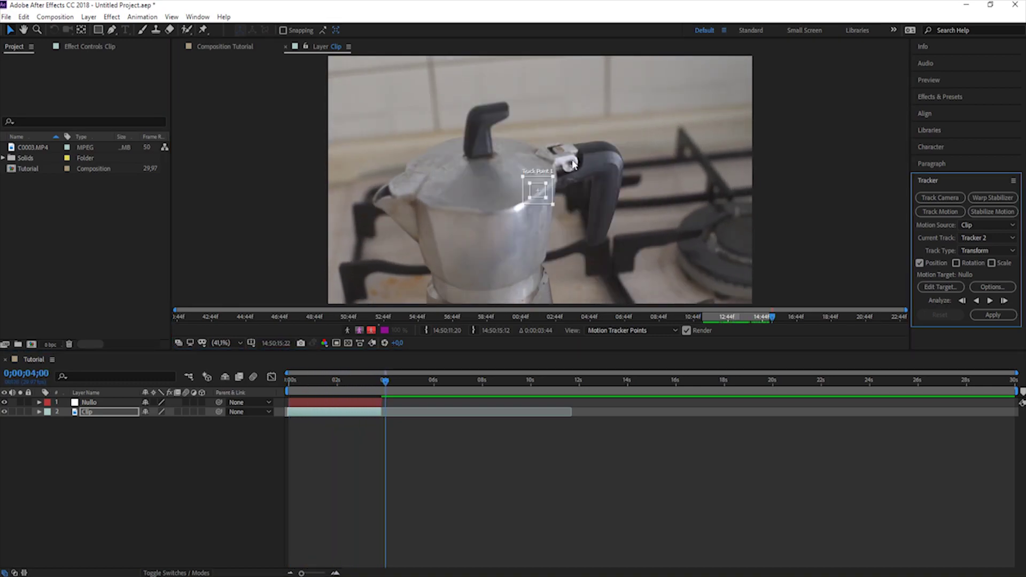
drag(385, 380, 279, 381)
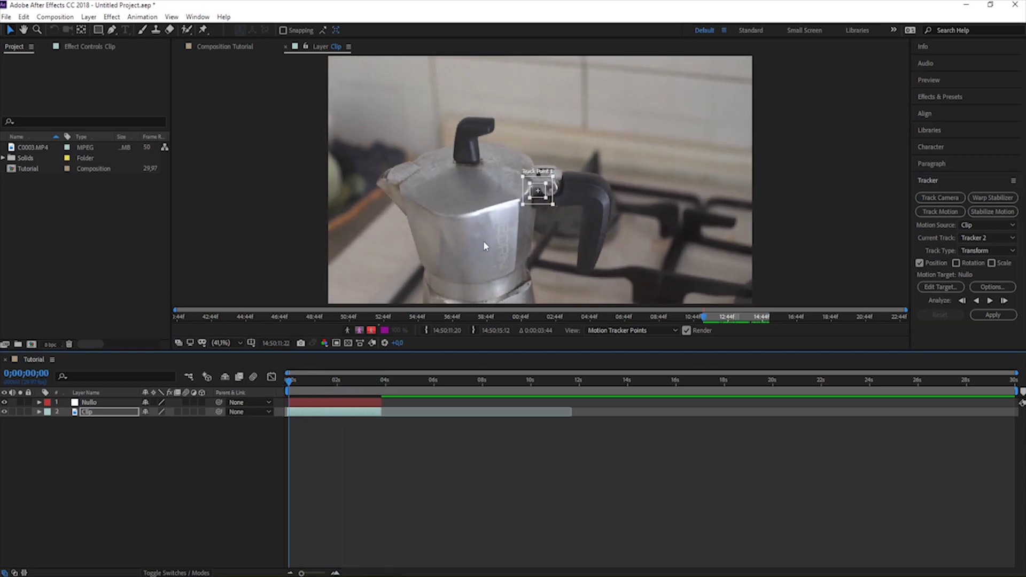
drag(541, 191, 554, 191)
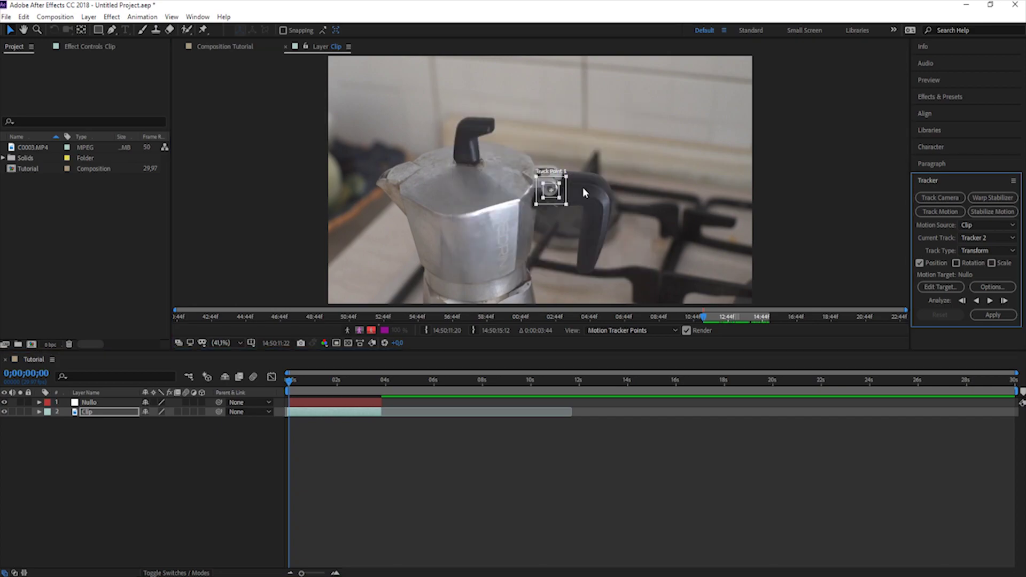
click(993, 302)
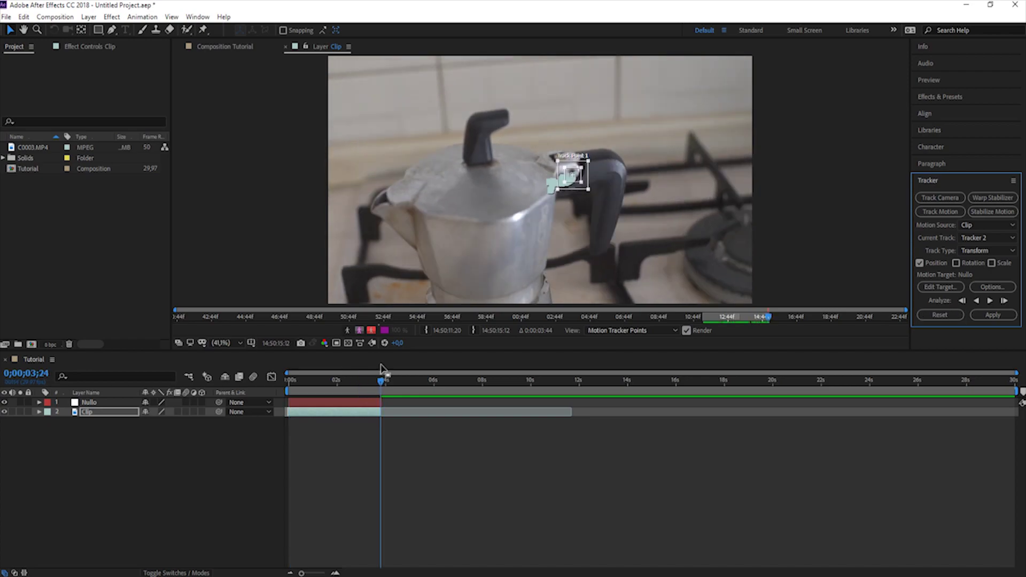
click(221, 342)
click(228, 470)
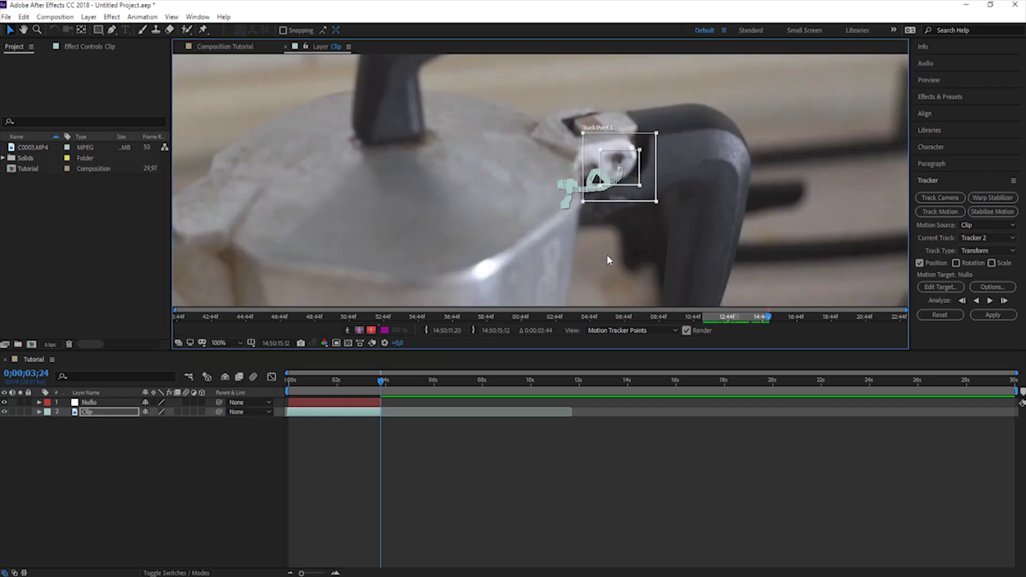
scroll(648, 219, up, 2)
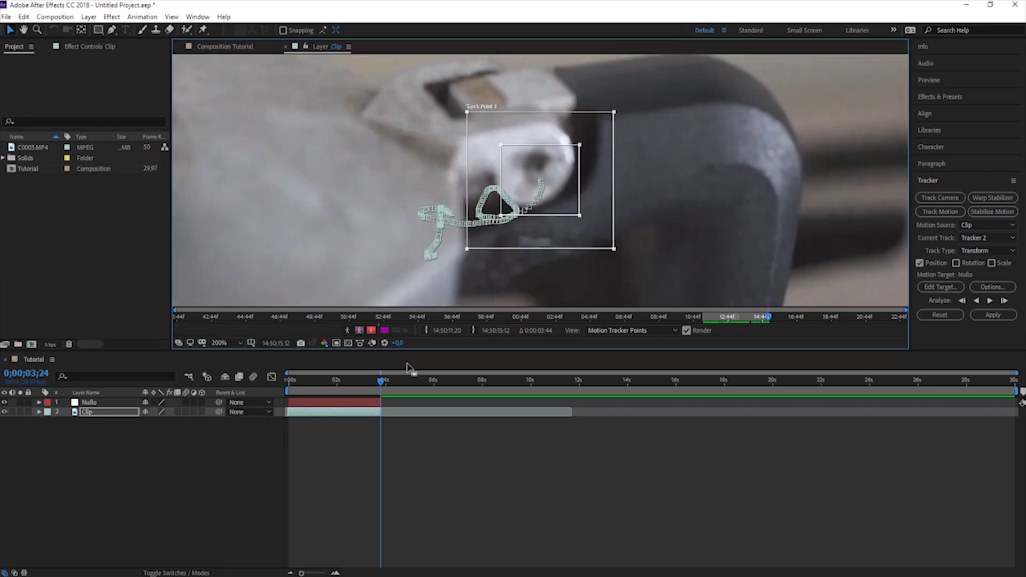
drag(381, 381, 287, 381)
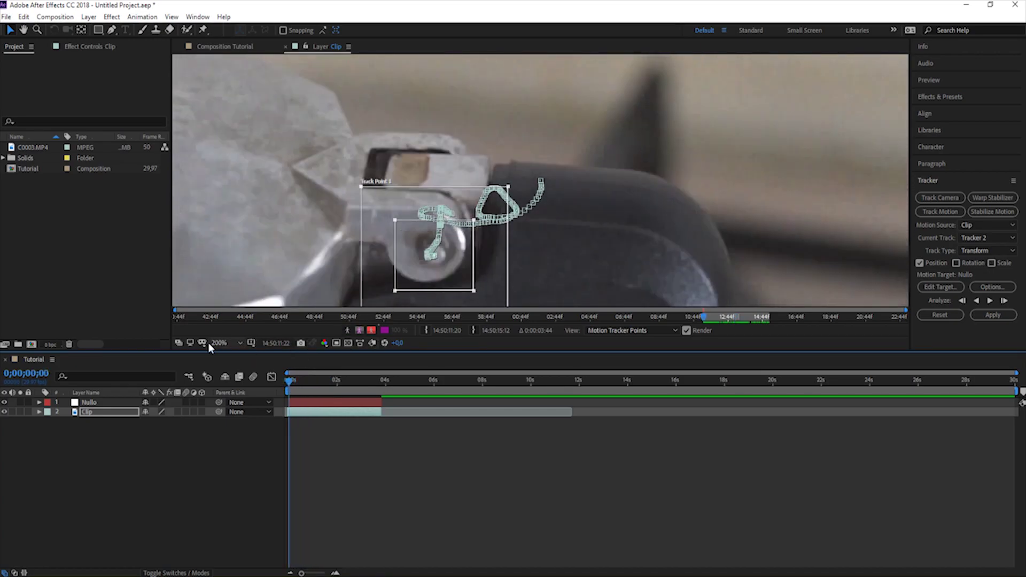
click(227, 346)
click(233, 360)
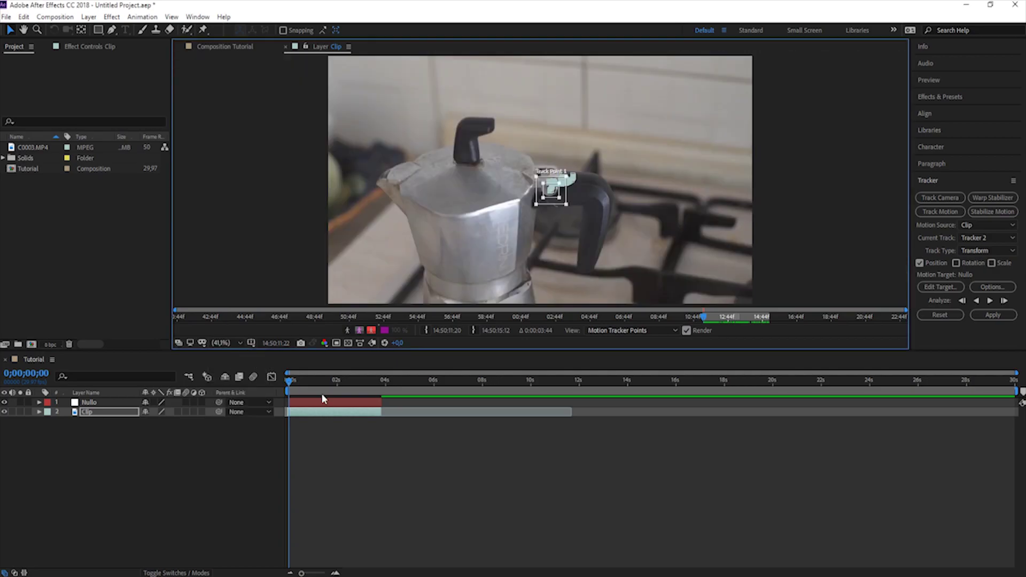
click(302, 412)
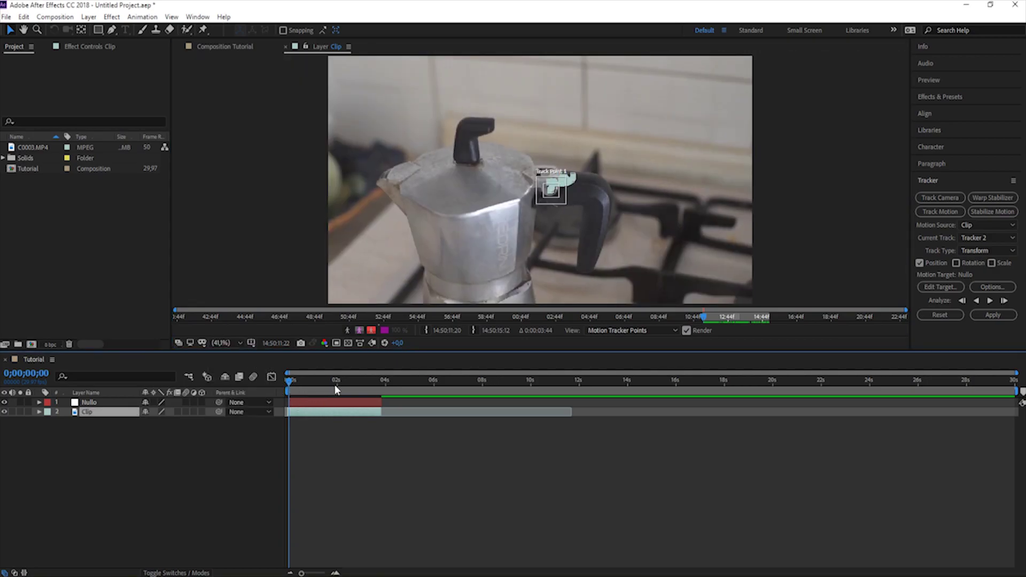
Step: Apply the hinge track to Nullo in X and Y, then add an empty text layer
click(991, 316)
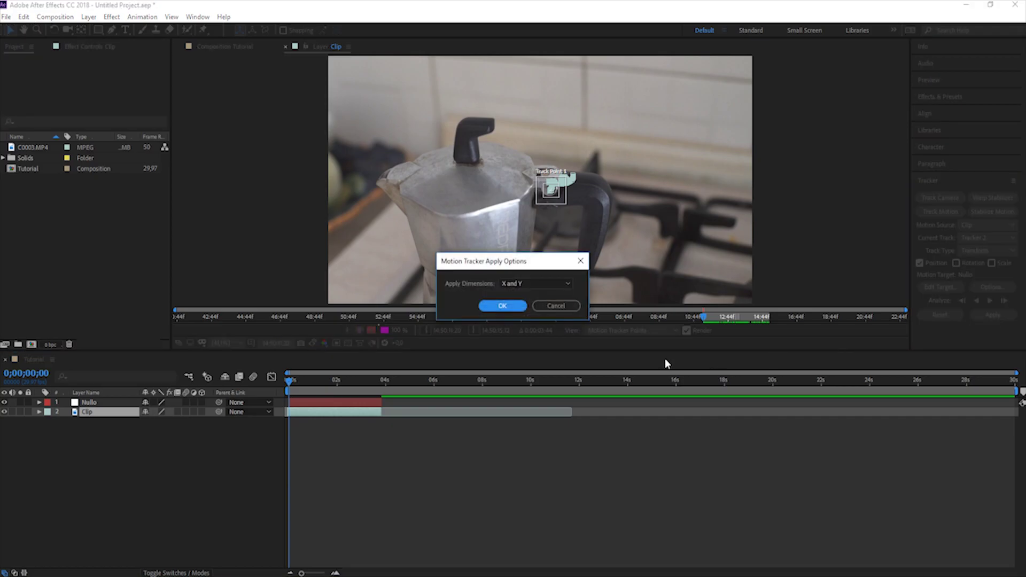
click(506, 308)
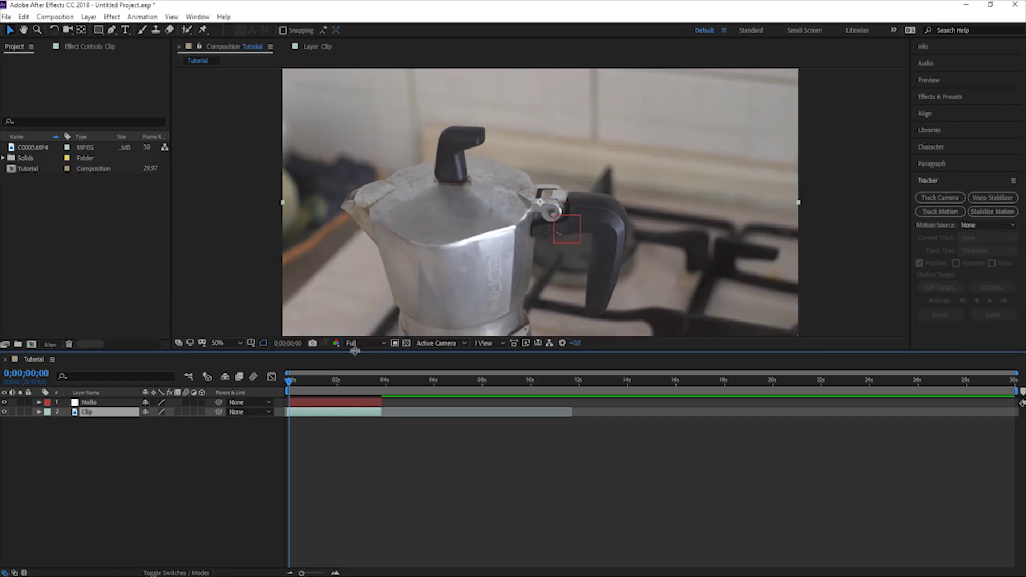
click(85, 428)
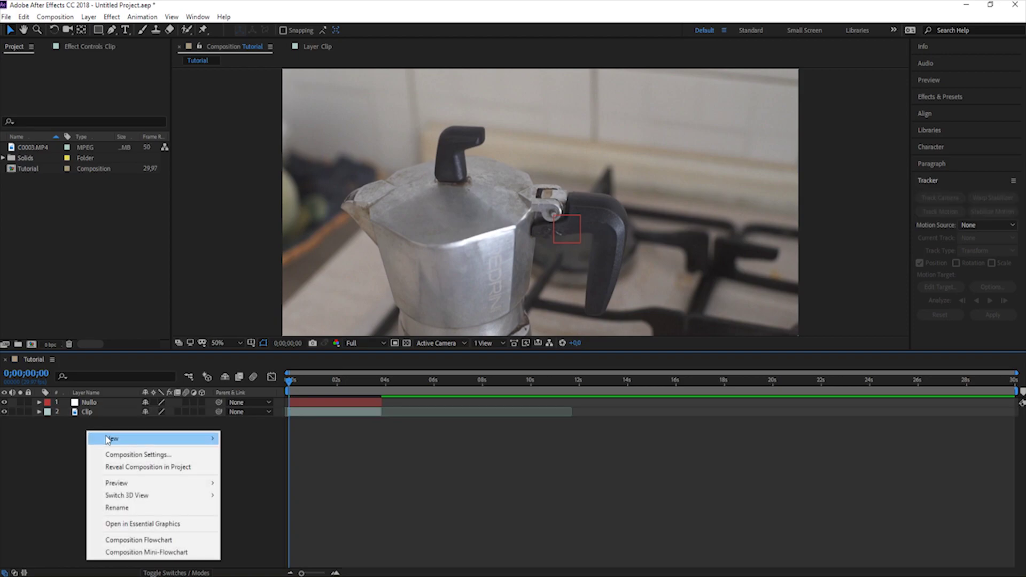
mouse_move(131, 438)
click(259, 455)
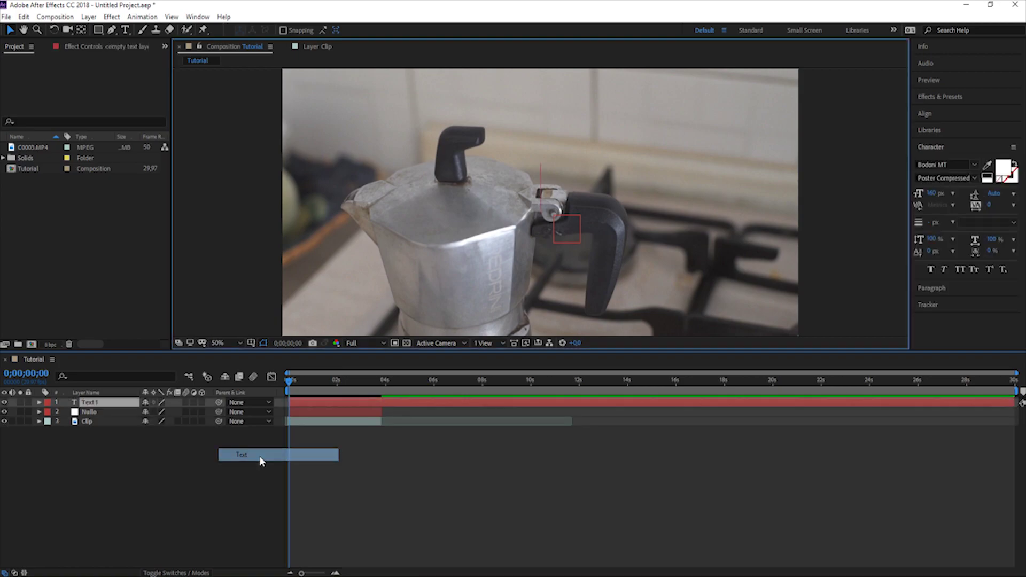
Step: Replace the empty text layer with a 'Marco Mazzella' title moved up-right above the handle
click(121, 402)
click(126, 31)
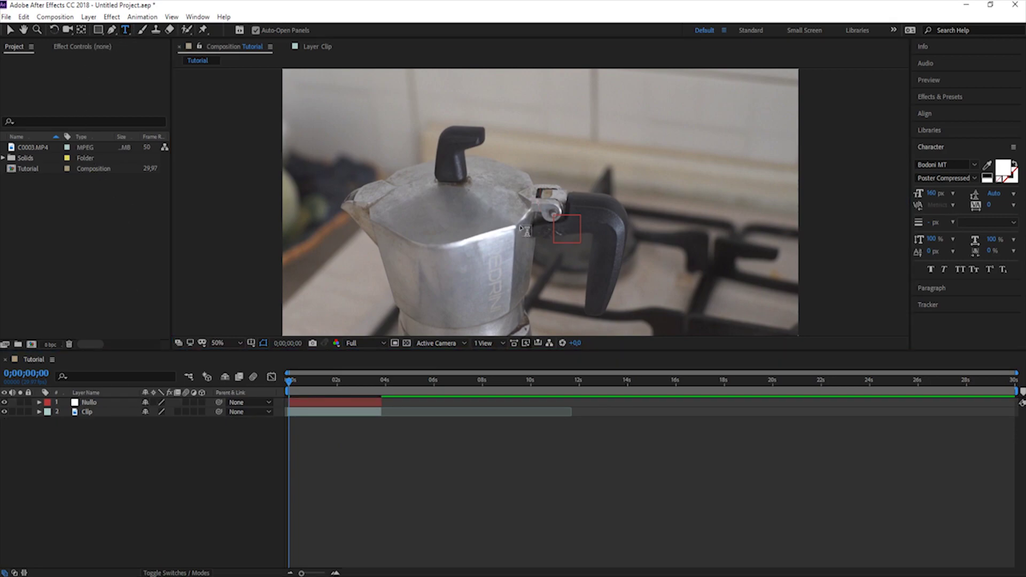
click(477, 187)
text(Marco)
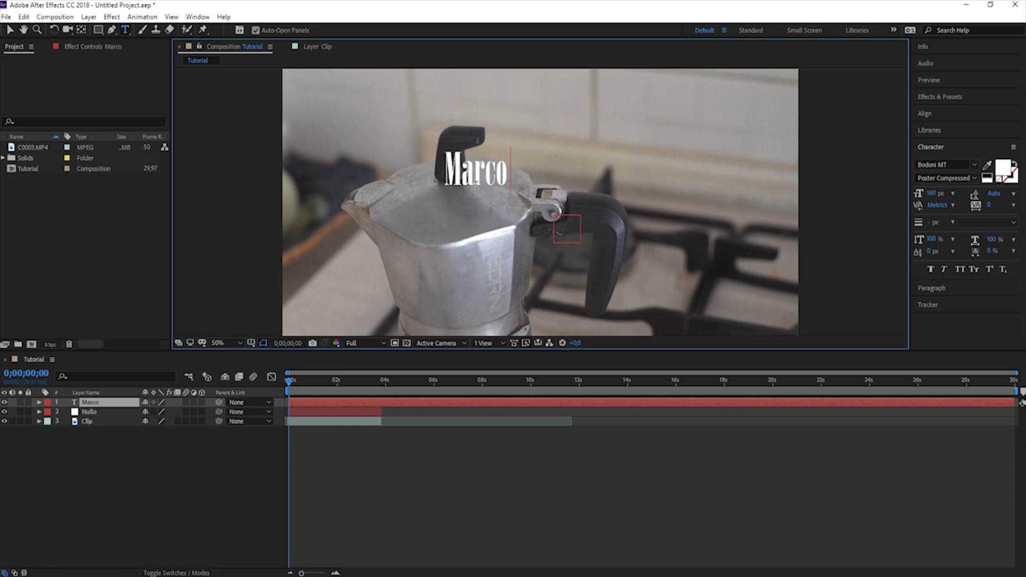
text( Mazzella)
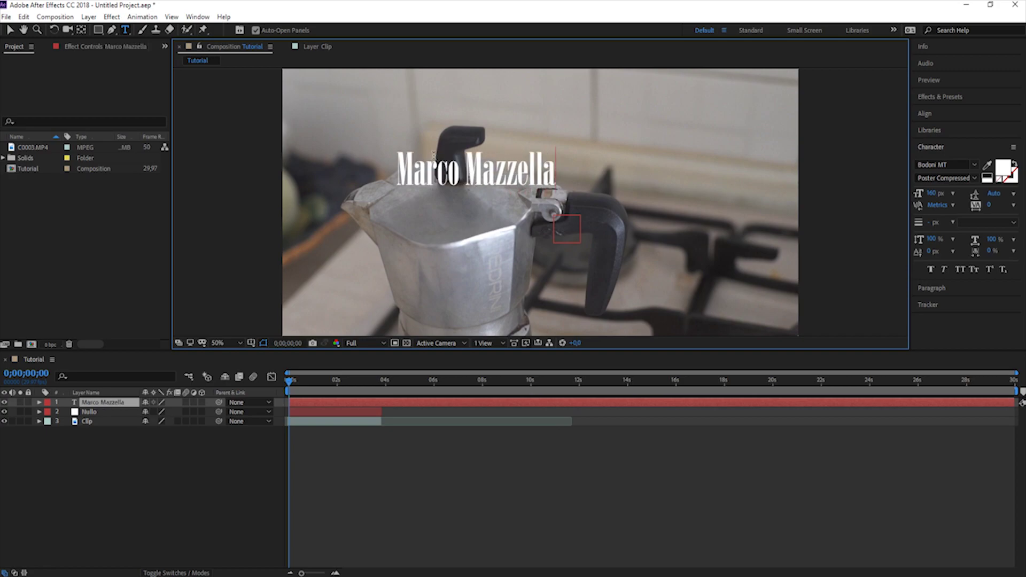
click(10, 32)
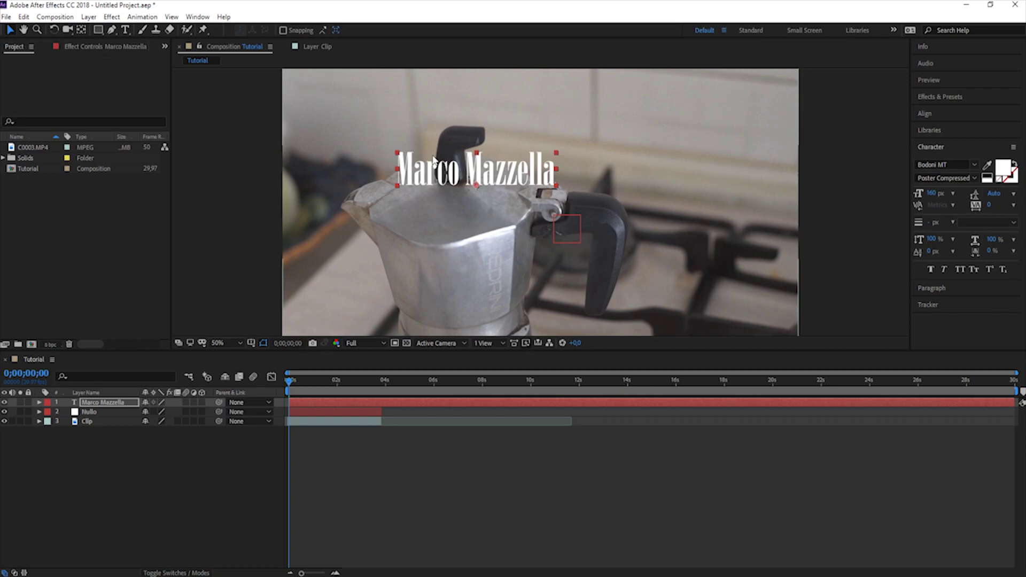
drag(448, 170, 632, 145)
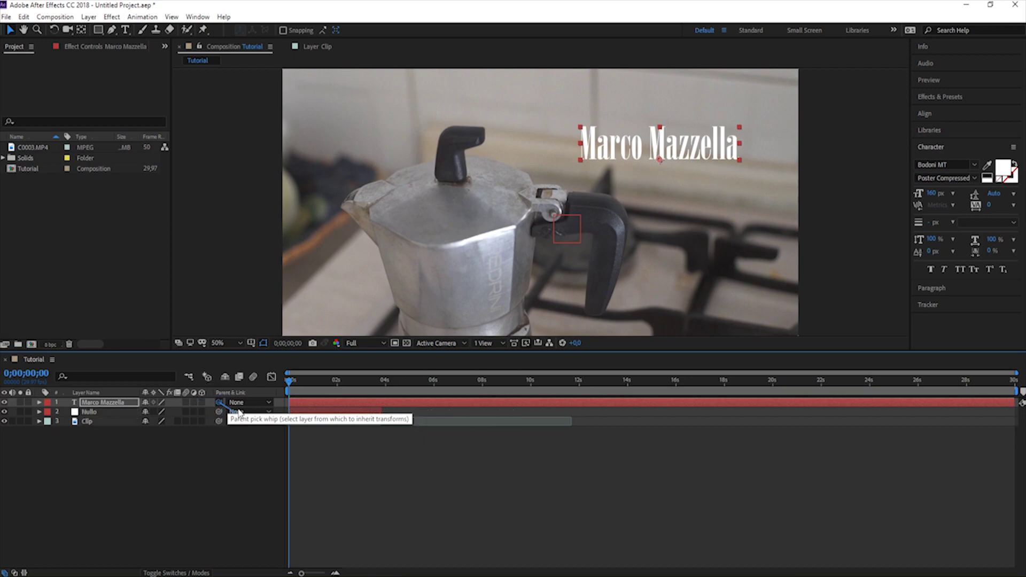
Step: Parent the title layer to Nullo and preview the playback
drag(203, 399, 218, 395)
drag(123, 406, 92, 412)
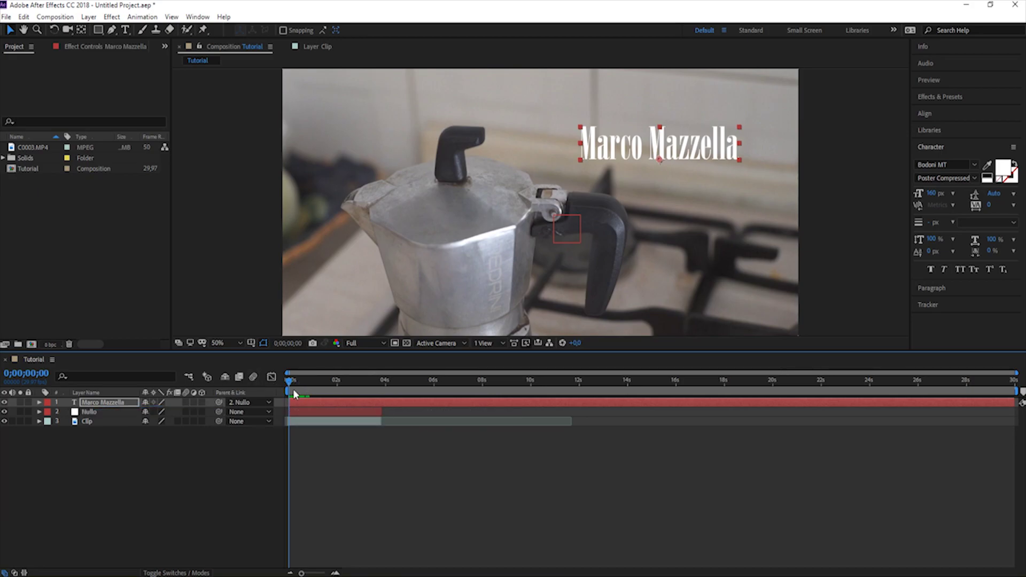
drag(290, 381, 308, 383)
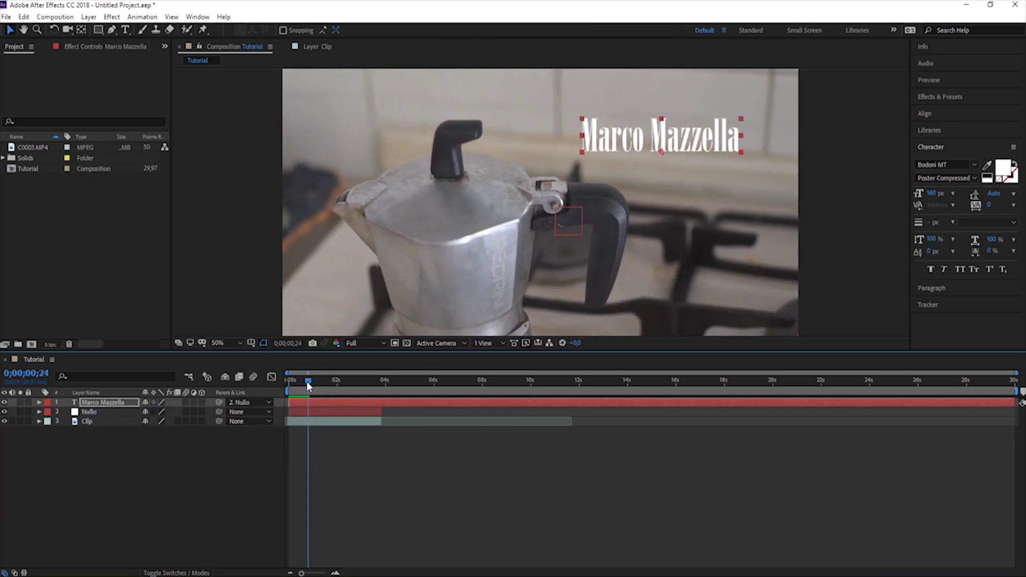
key(space)
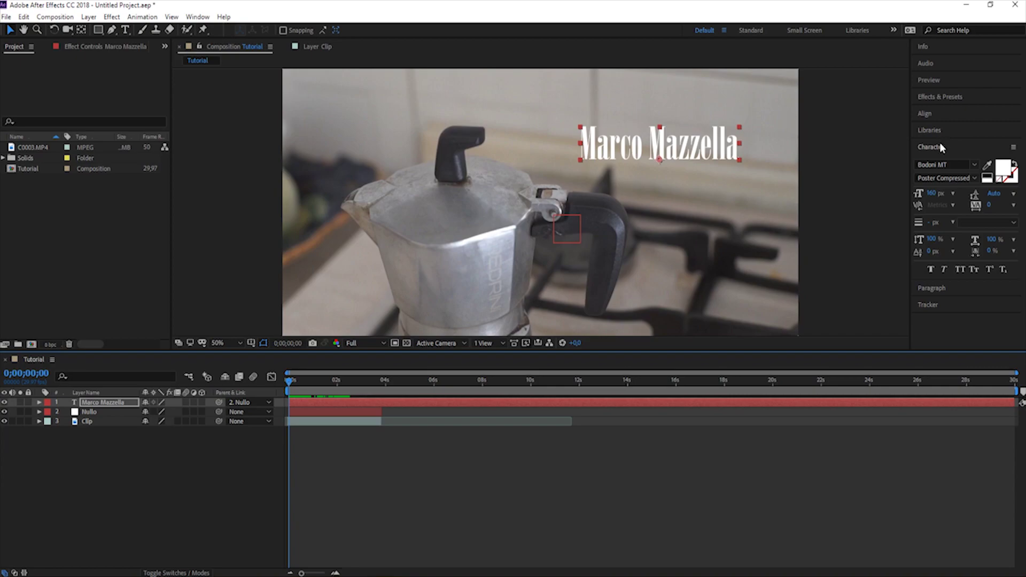
click(929, 79)
click(965, 95)
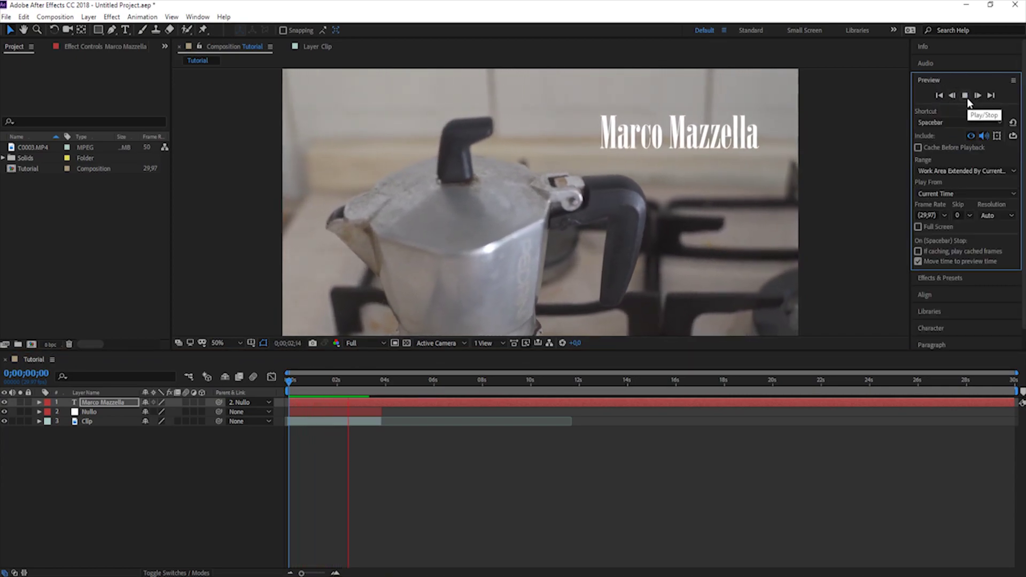
click(955, 401)
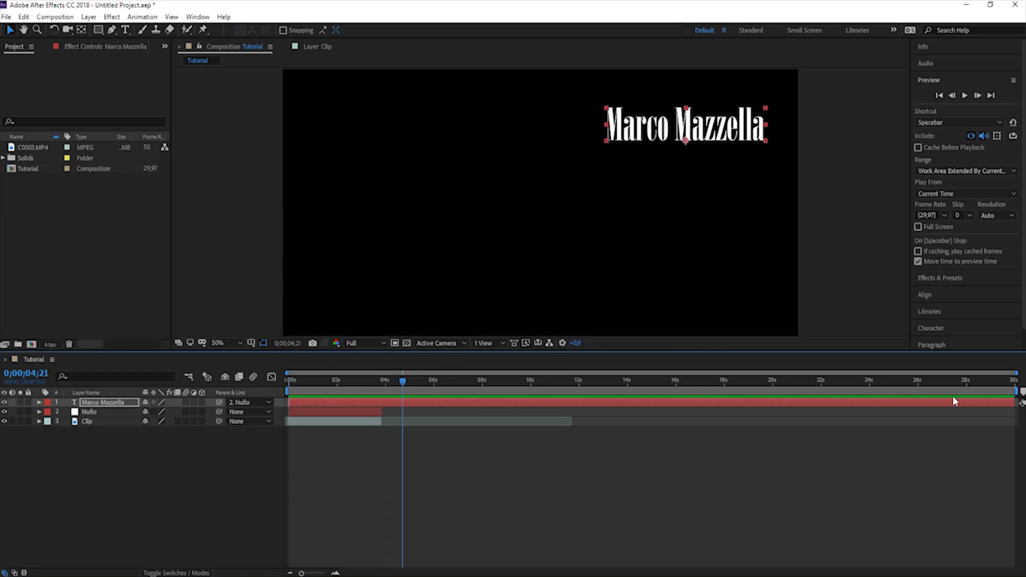
Step: Trim the title's out point to about 4 seconds and move the playhead to 3;05
drag(1013, 399, 997, 400)
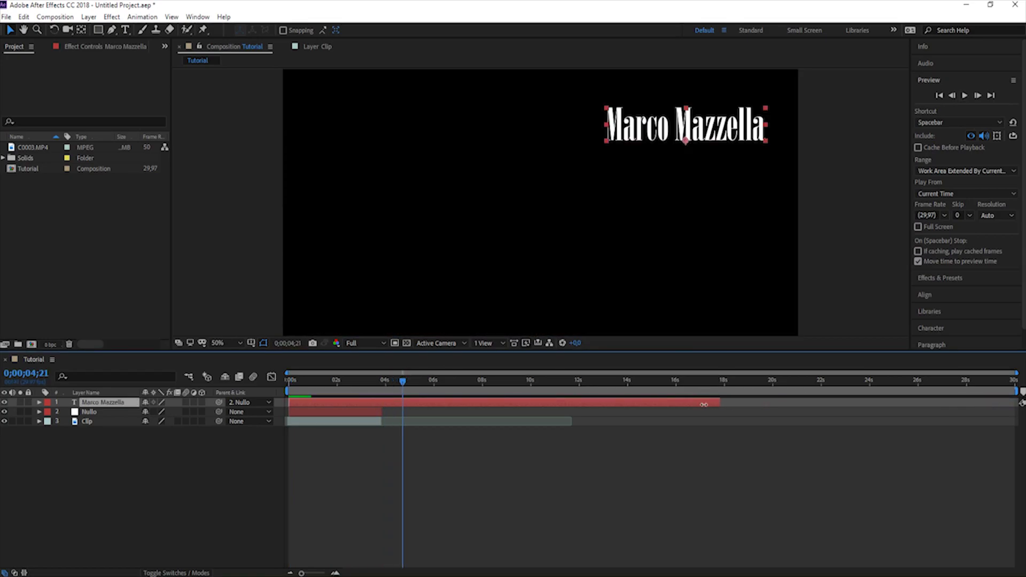
drag(405, 404, 273, 385)
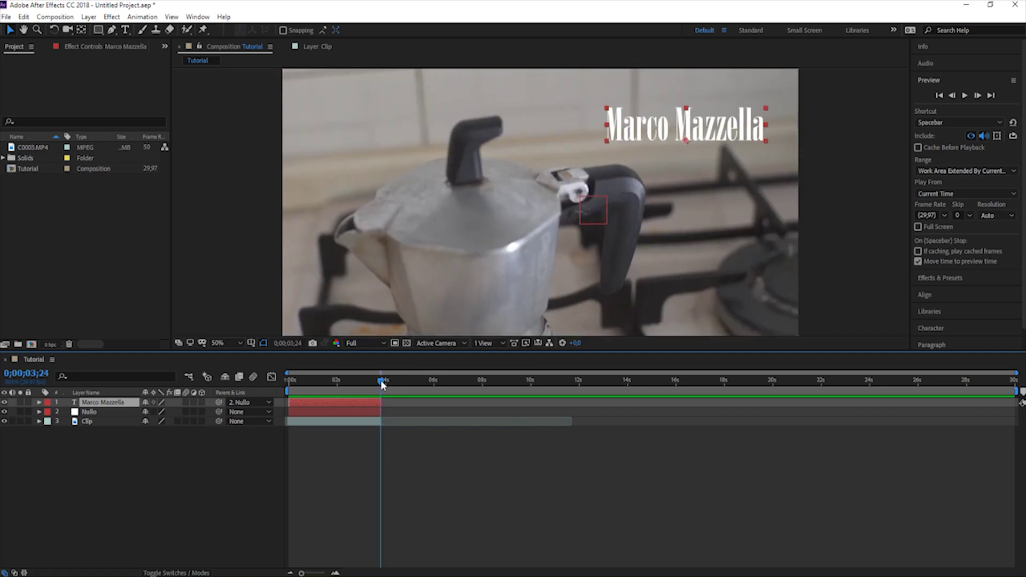
drag(388, 379, 365, 380)
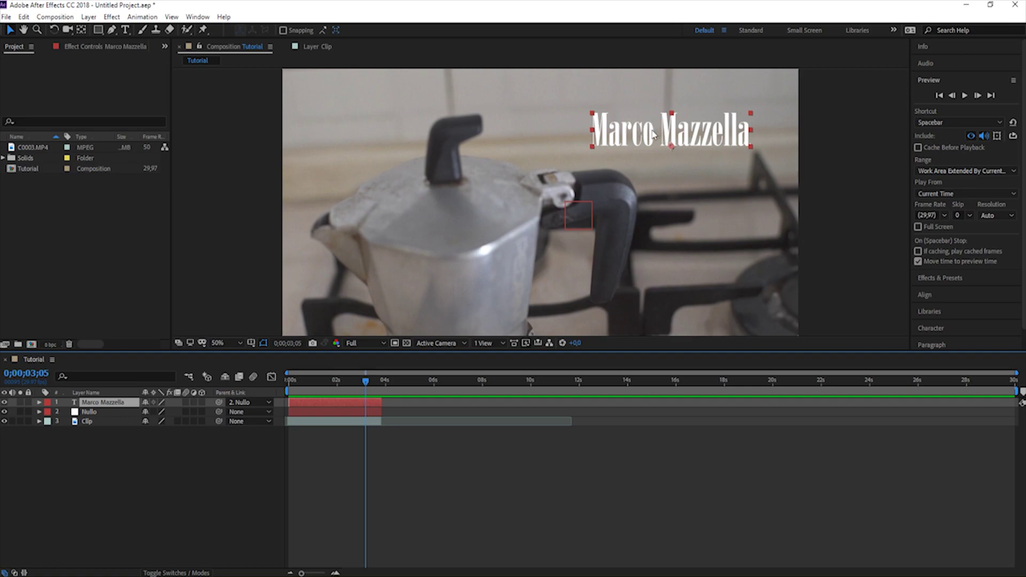
Step: Add a shape layer with a thin rectangle underline and a white ellipse circle below the title
right_click(132, 460)
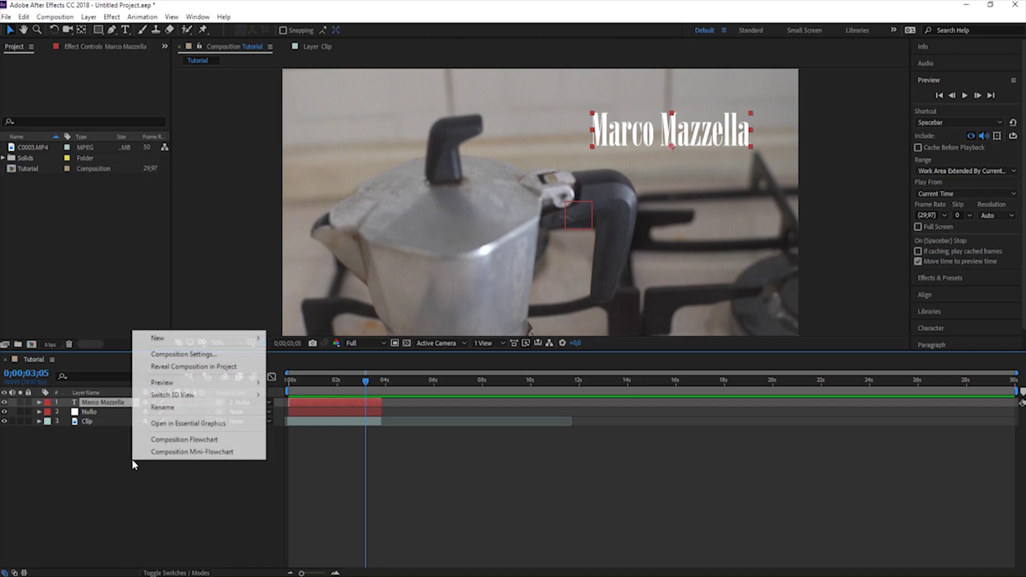
mouse_move(201, 338)
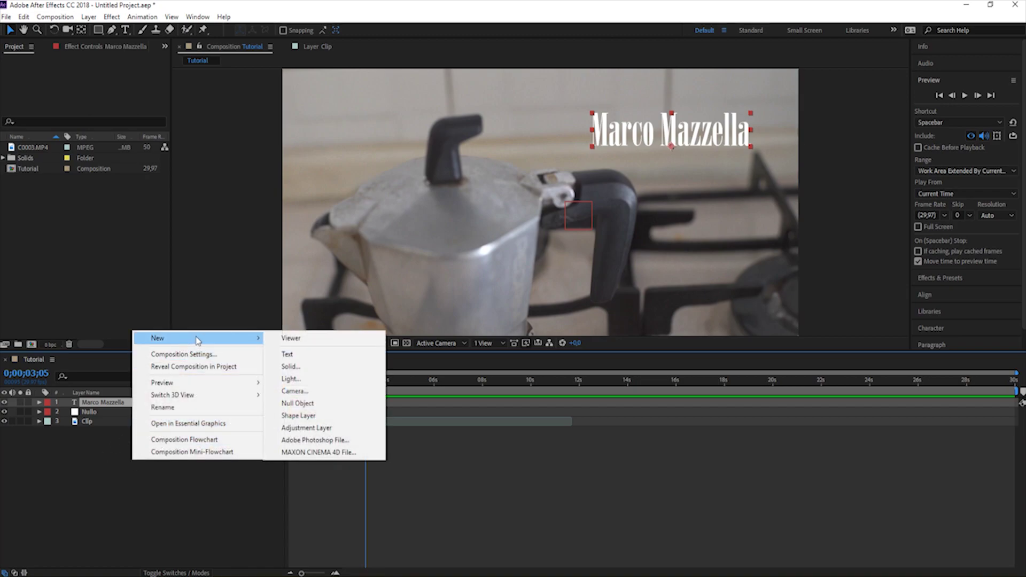
click(289, 416)
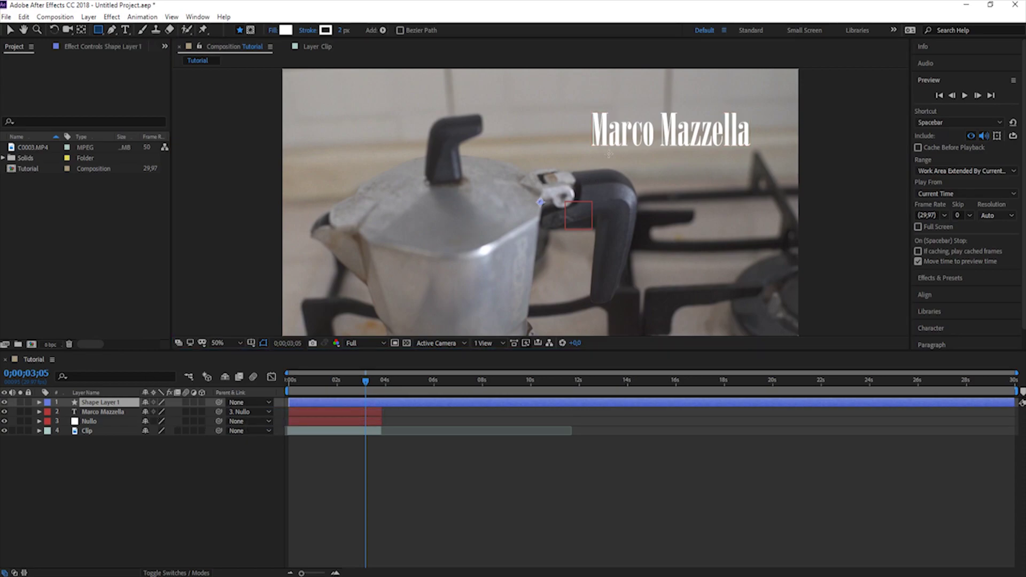
drag(710, 152, 719, 152)
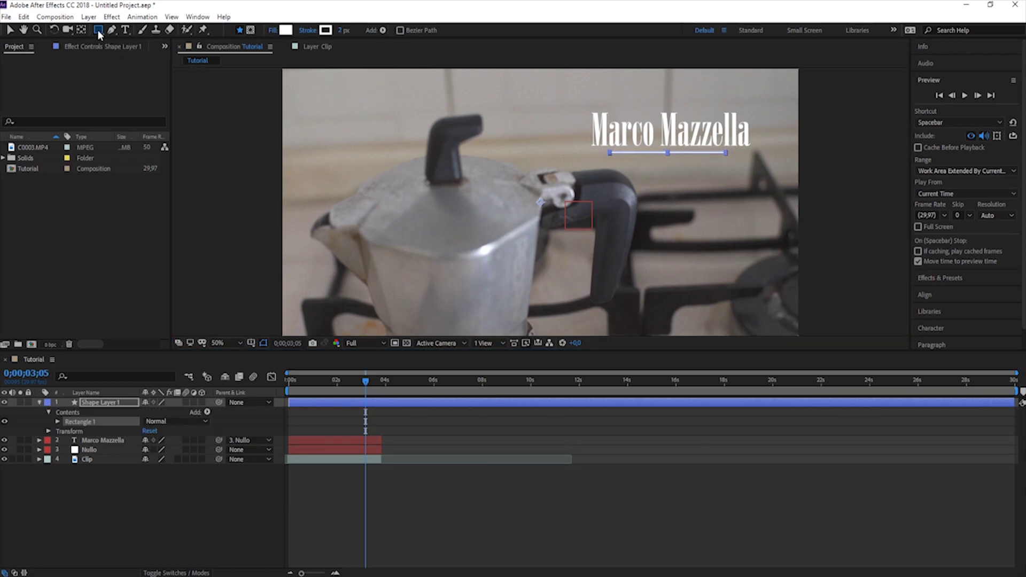
drag(101, 33, 141, 56)
drag(648, 184, 677, 164)
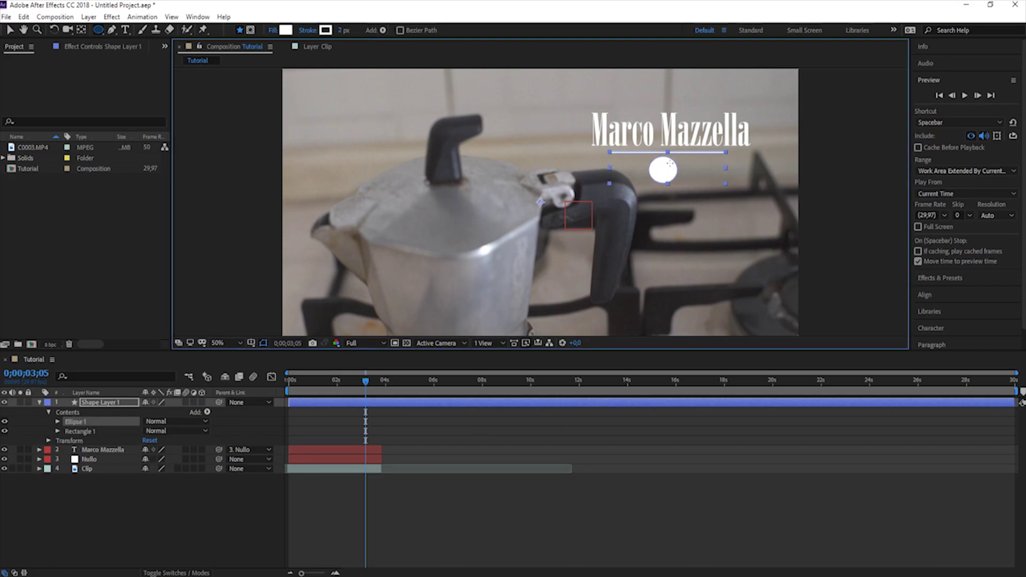
Step: Import Coffee.png as a new top layer for the cup icon
drag(897, 482, 389, 443)
drag(187, 491, 186, 491)
click(89, 405)
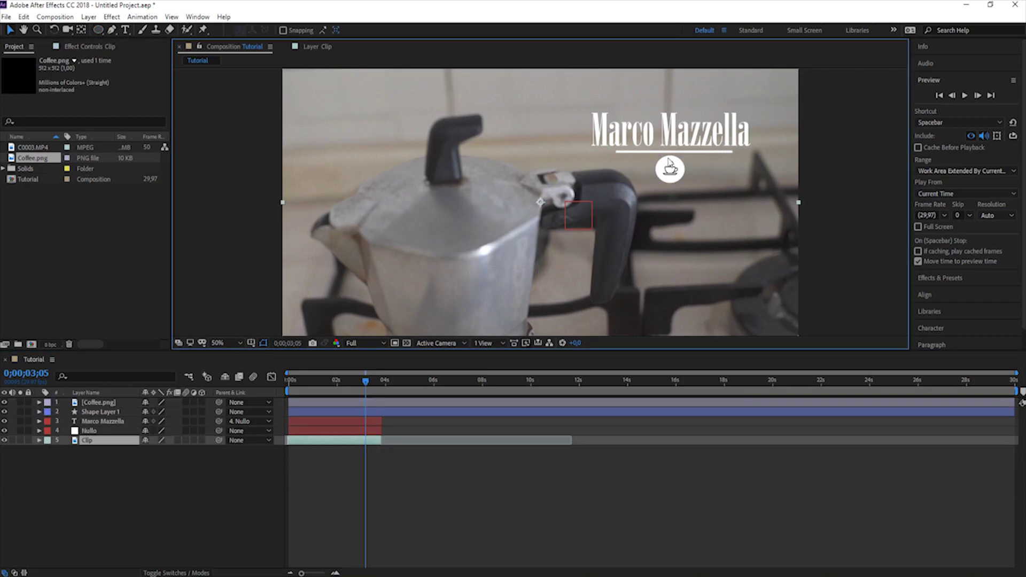
Step: Parent Coffee.png and Shape Layer 1 to Nullo and preview the result
click(104, 404)
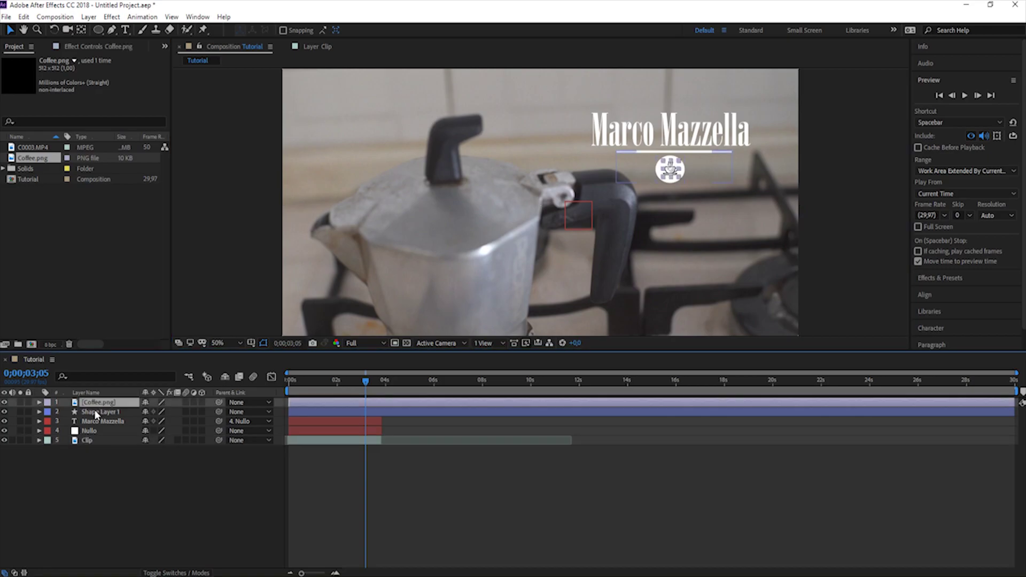
ctrl+click(97, 413)
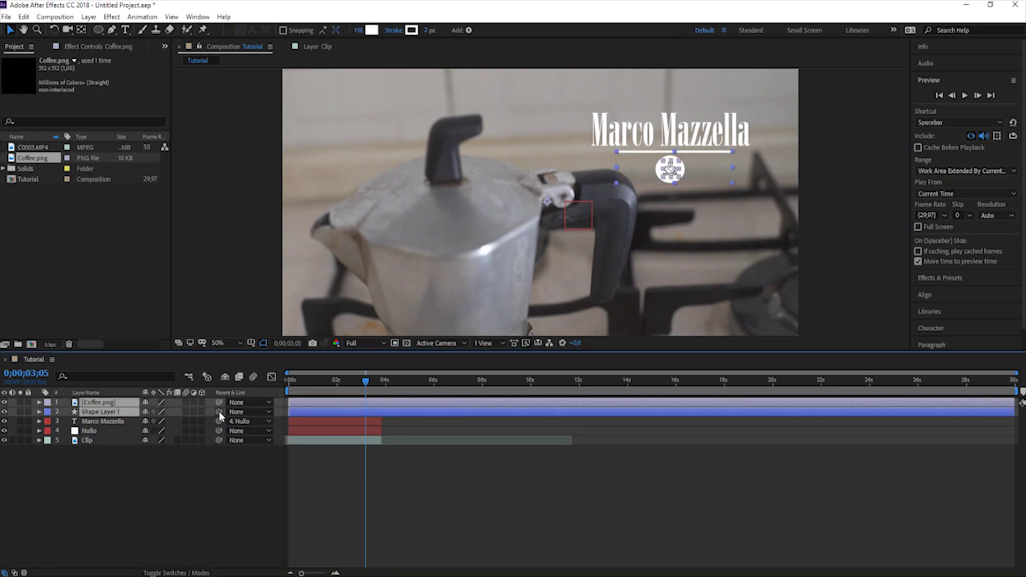
drag(220, 412, 104, 428)
key(Home)
click(254, 493)
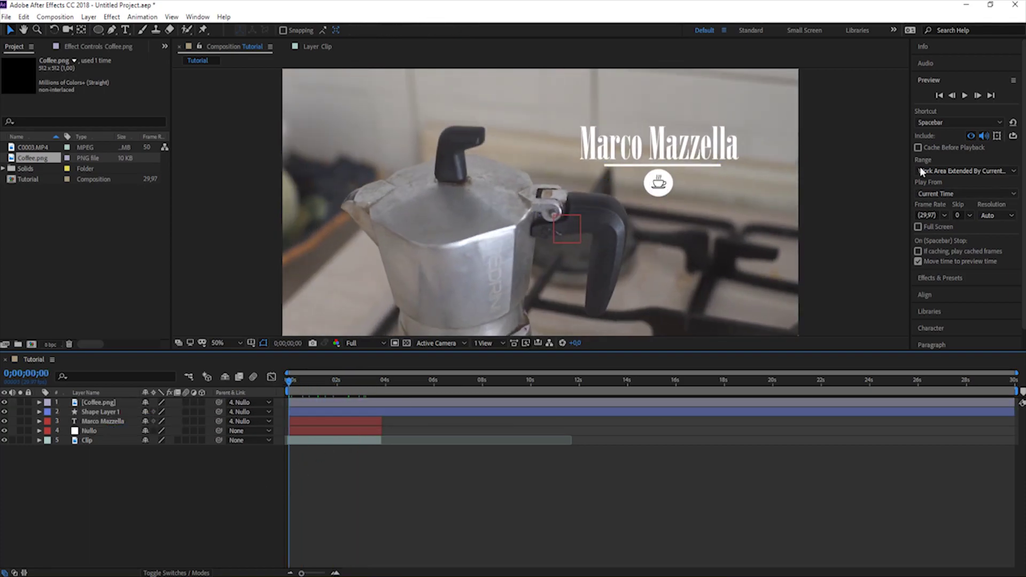
click(965, 96)
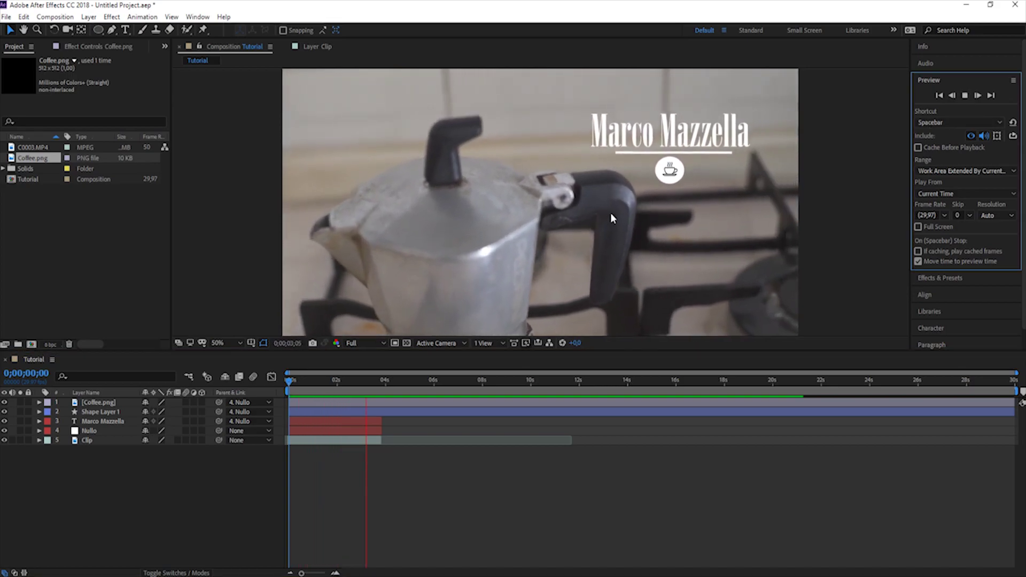
click(297, 384)
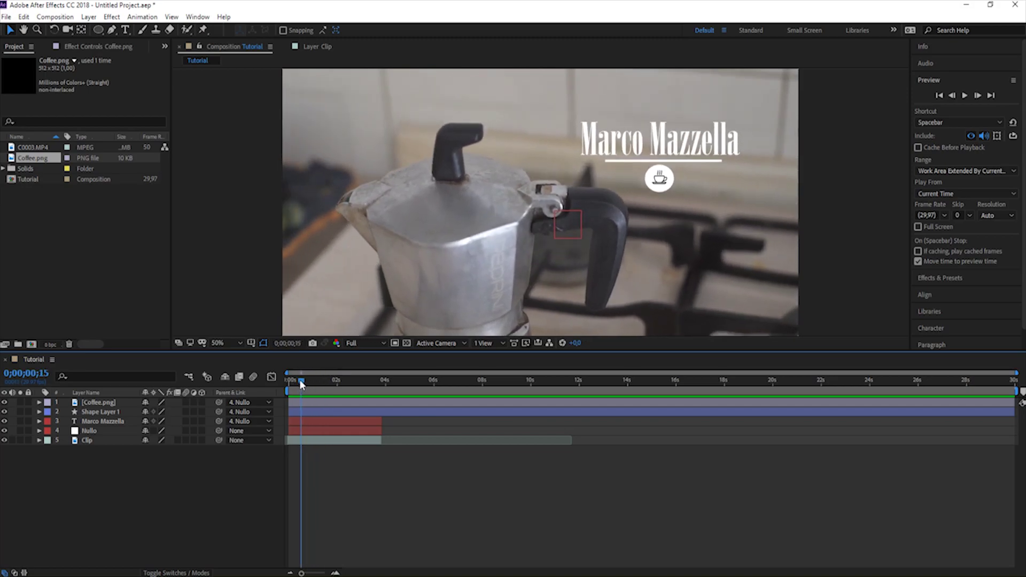
key(Home)
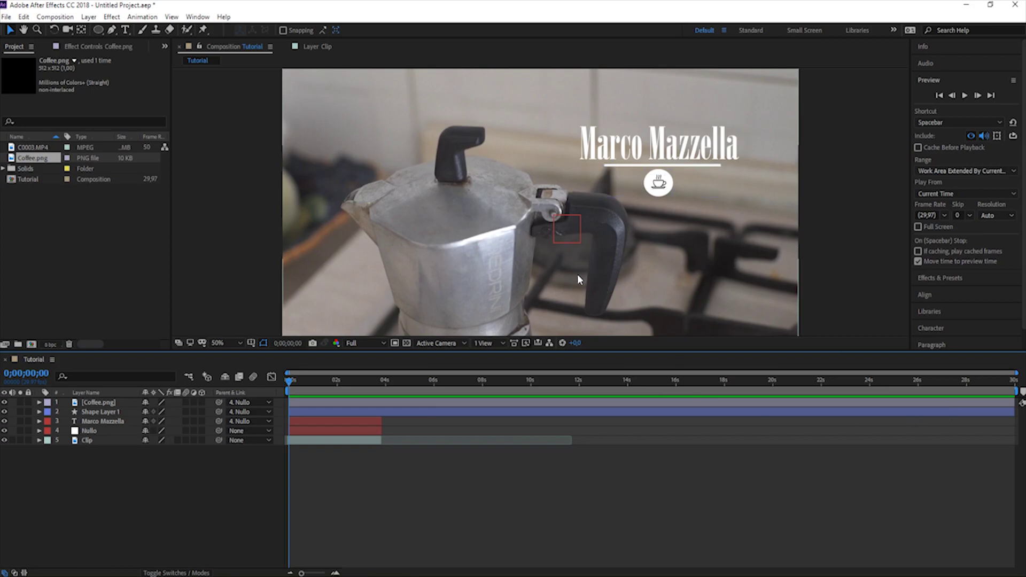
Step: Trim both layers' out points to about 4 seconds and play the preview
drag(293, 385, 322, 380)
drag(1013, 411, 384, 411)
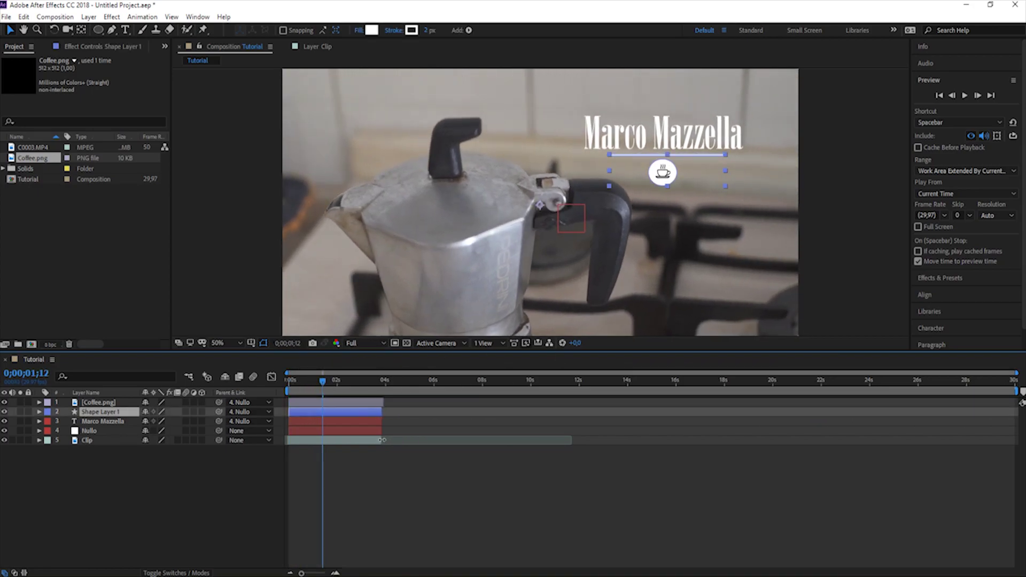
click(382, 401)
click(380, 412)
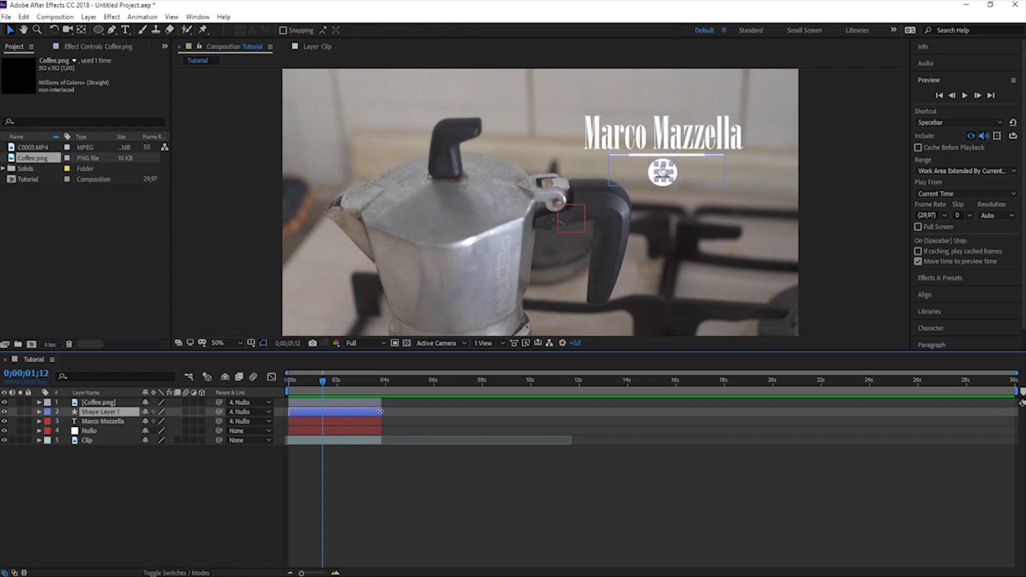
key(space)
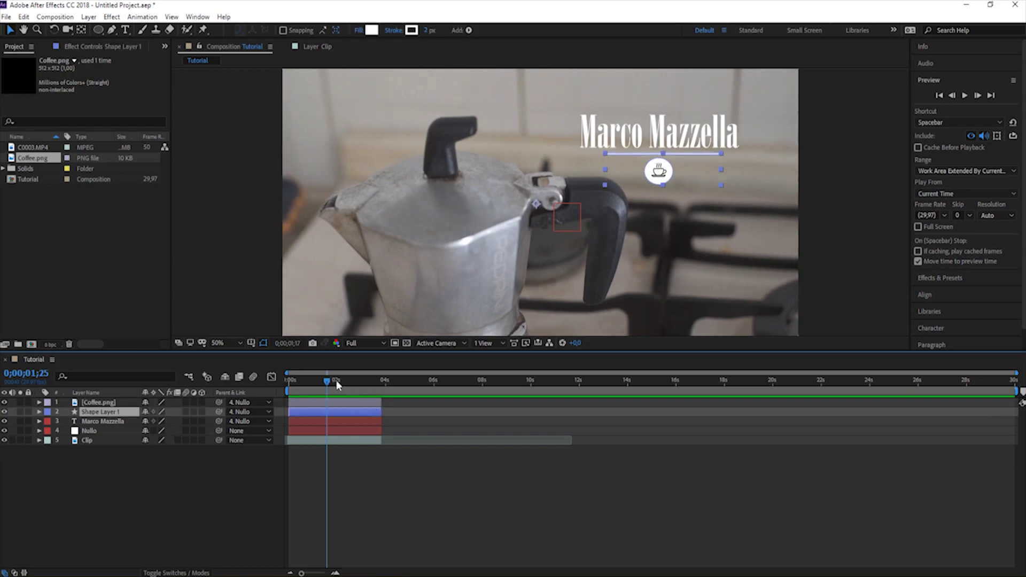